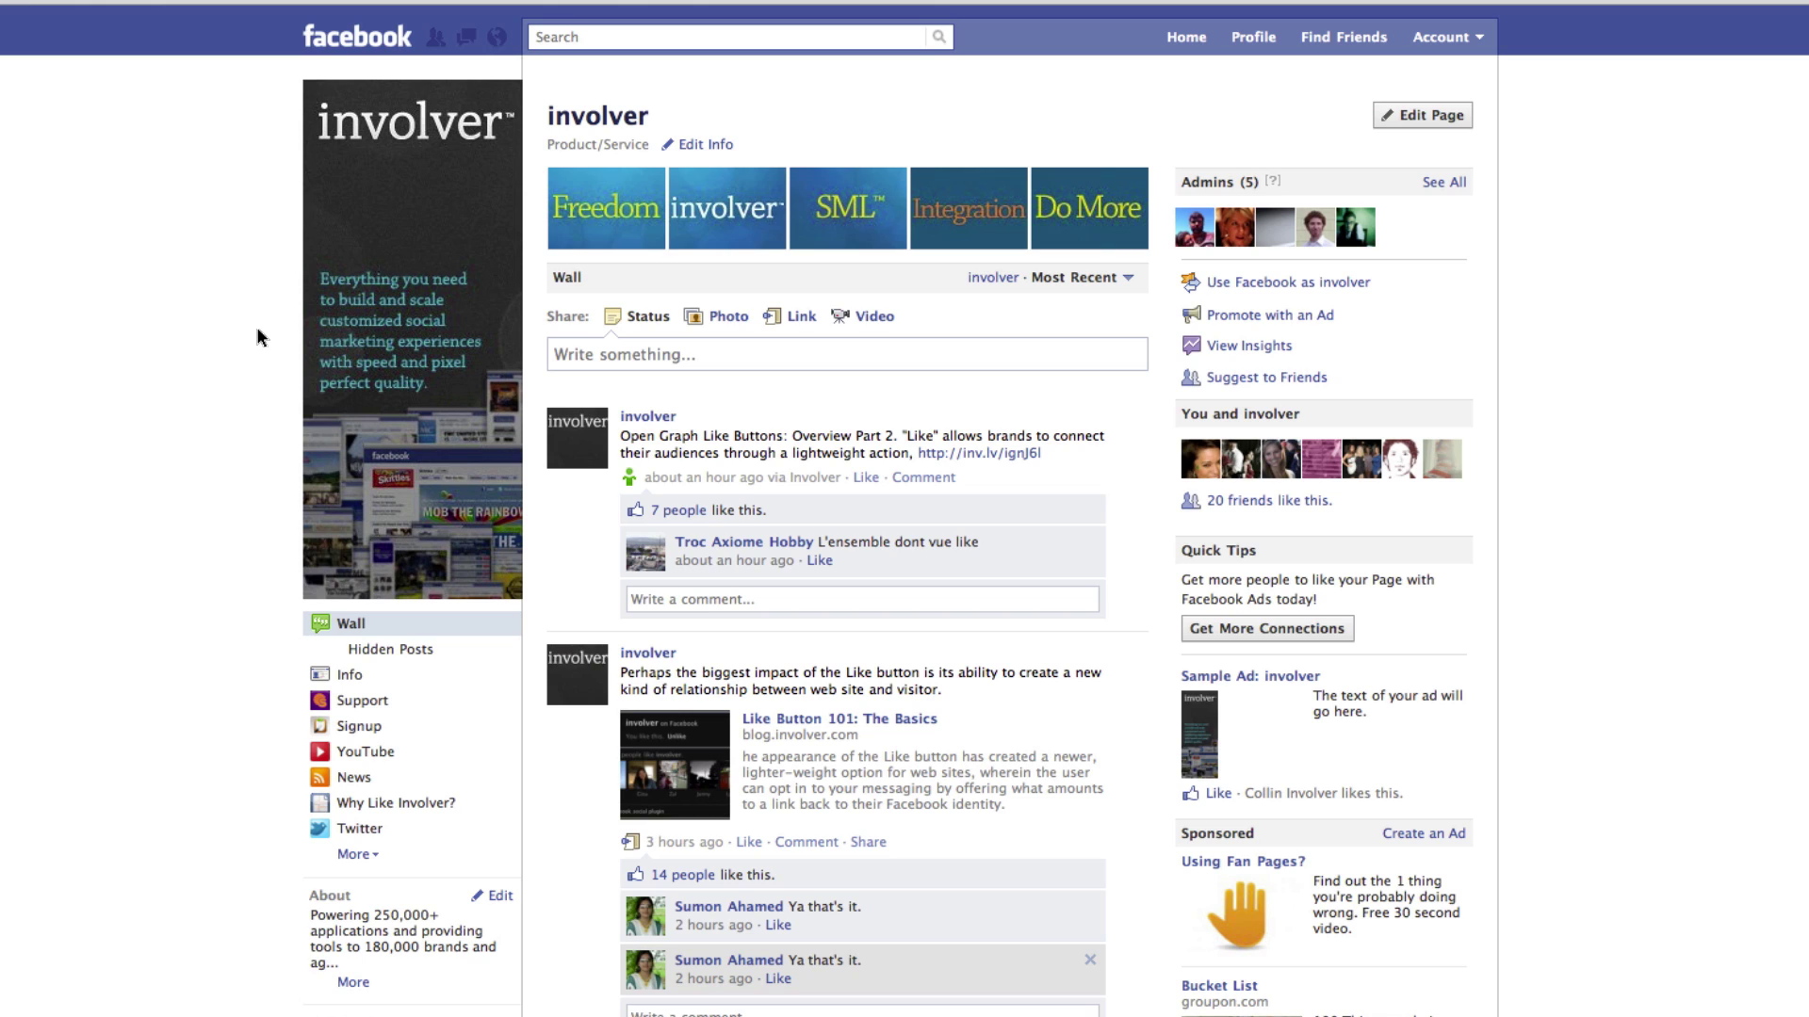
Step: Expand the involver page's sidebar tabs to show Poll, Other Pages, Notes, Photos and Flickr
{"action": "left_click", "coordinate": [354, 857]}
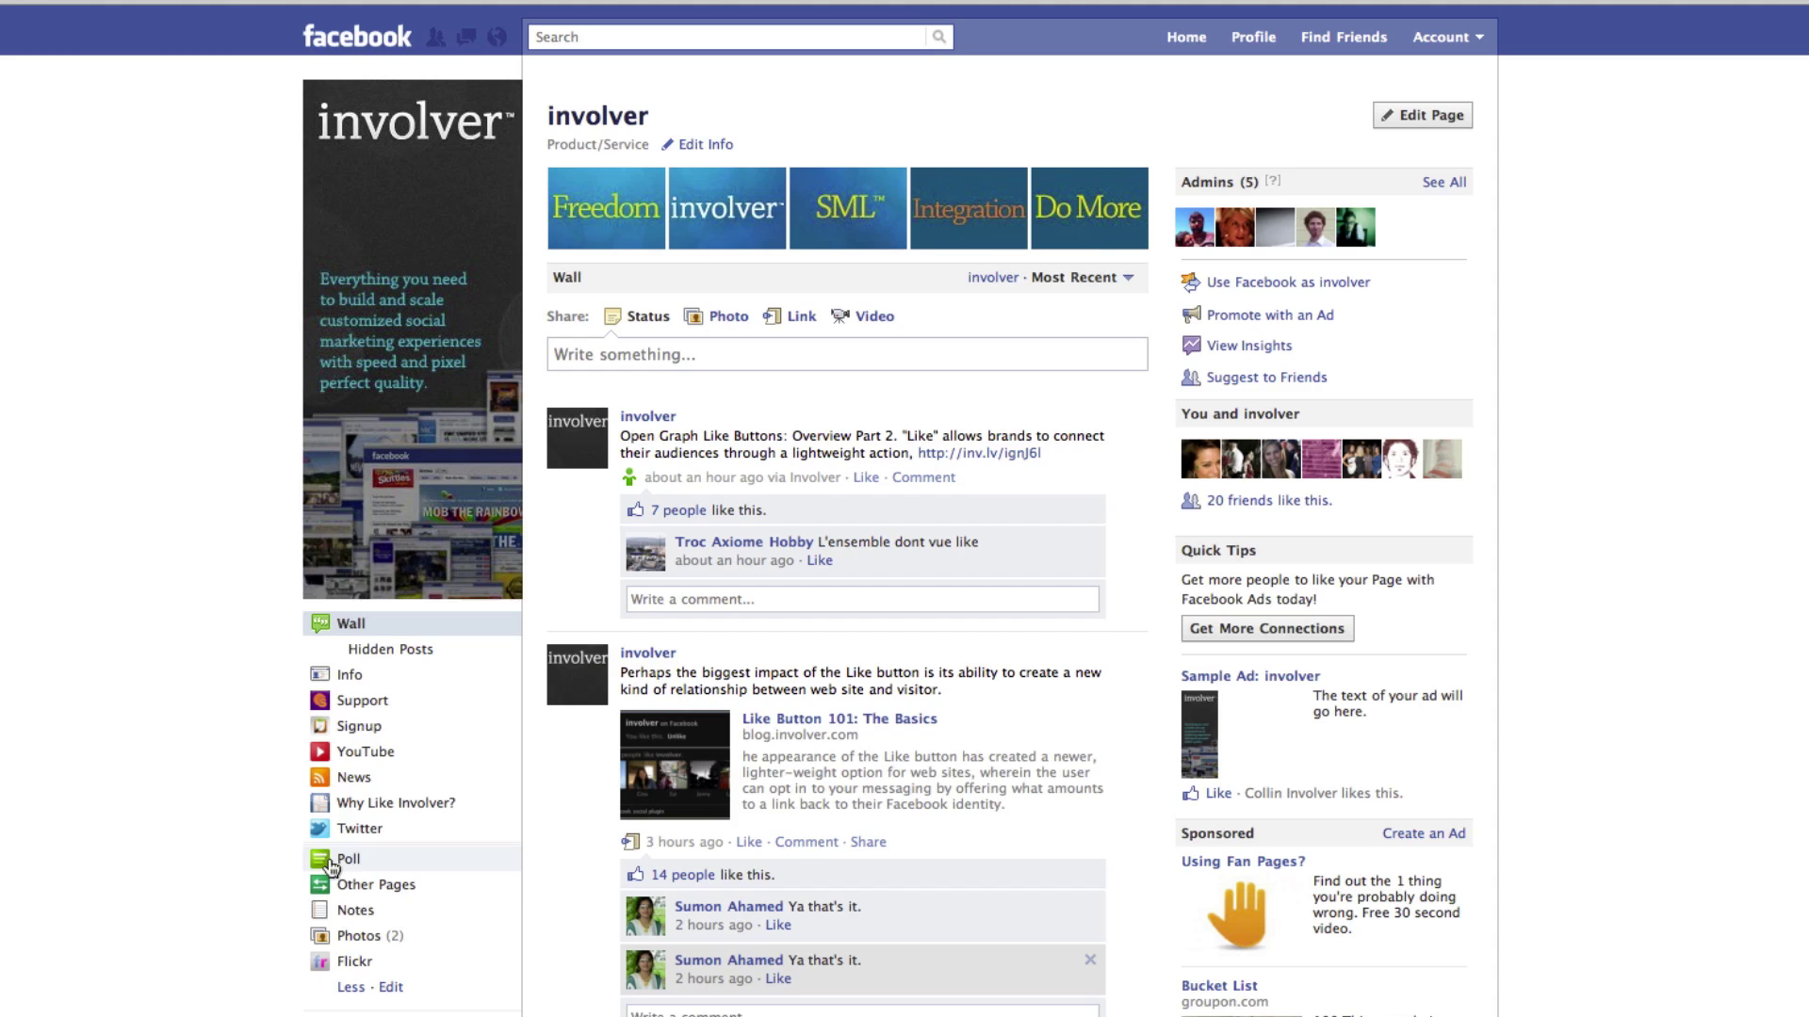
{"action": "scroll", "coordinate": [299, 890], "scroll_direction": "down", "scroll_amount": 3}
{"action": "scroll", "coordinate": [301, 891], "scroll_direction": "down", "scroll_amount": 1}
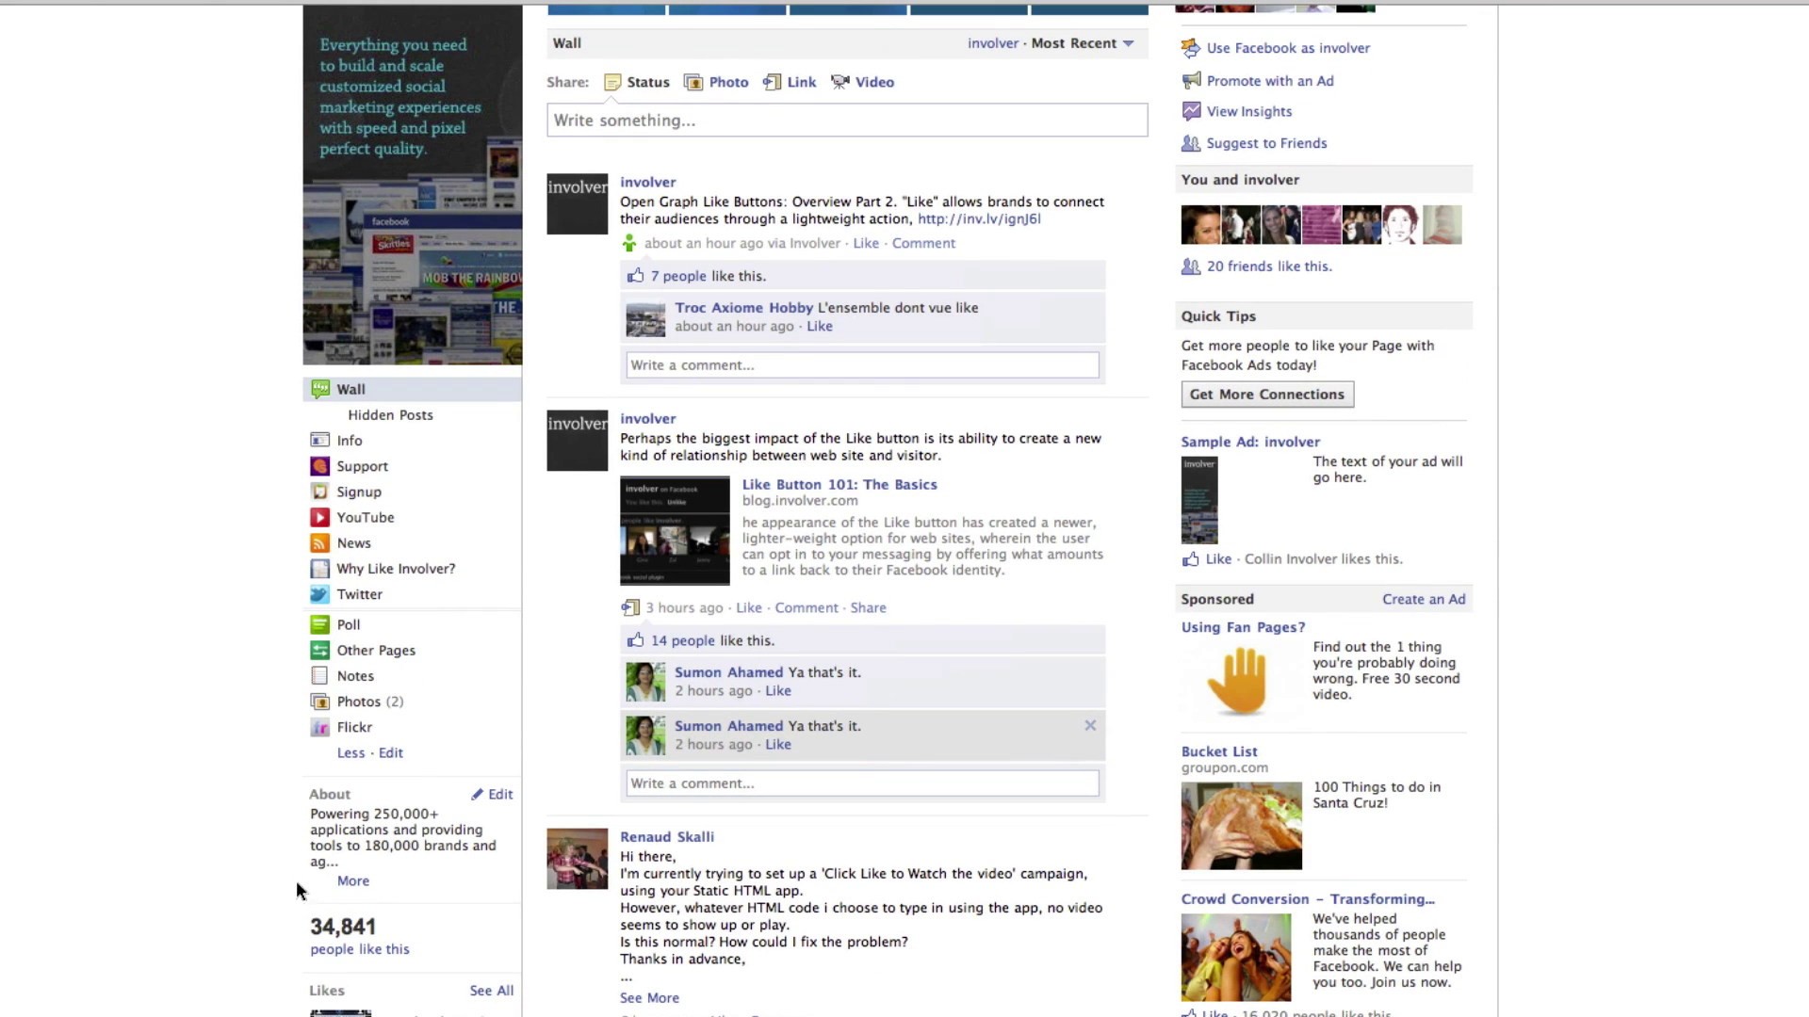
Step: Move the Flickr tab up the tab list, then back to the bottom
{"action": "left_click", "coordinate": [390, 755]}
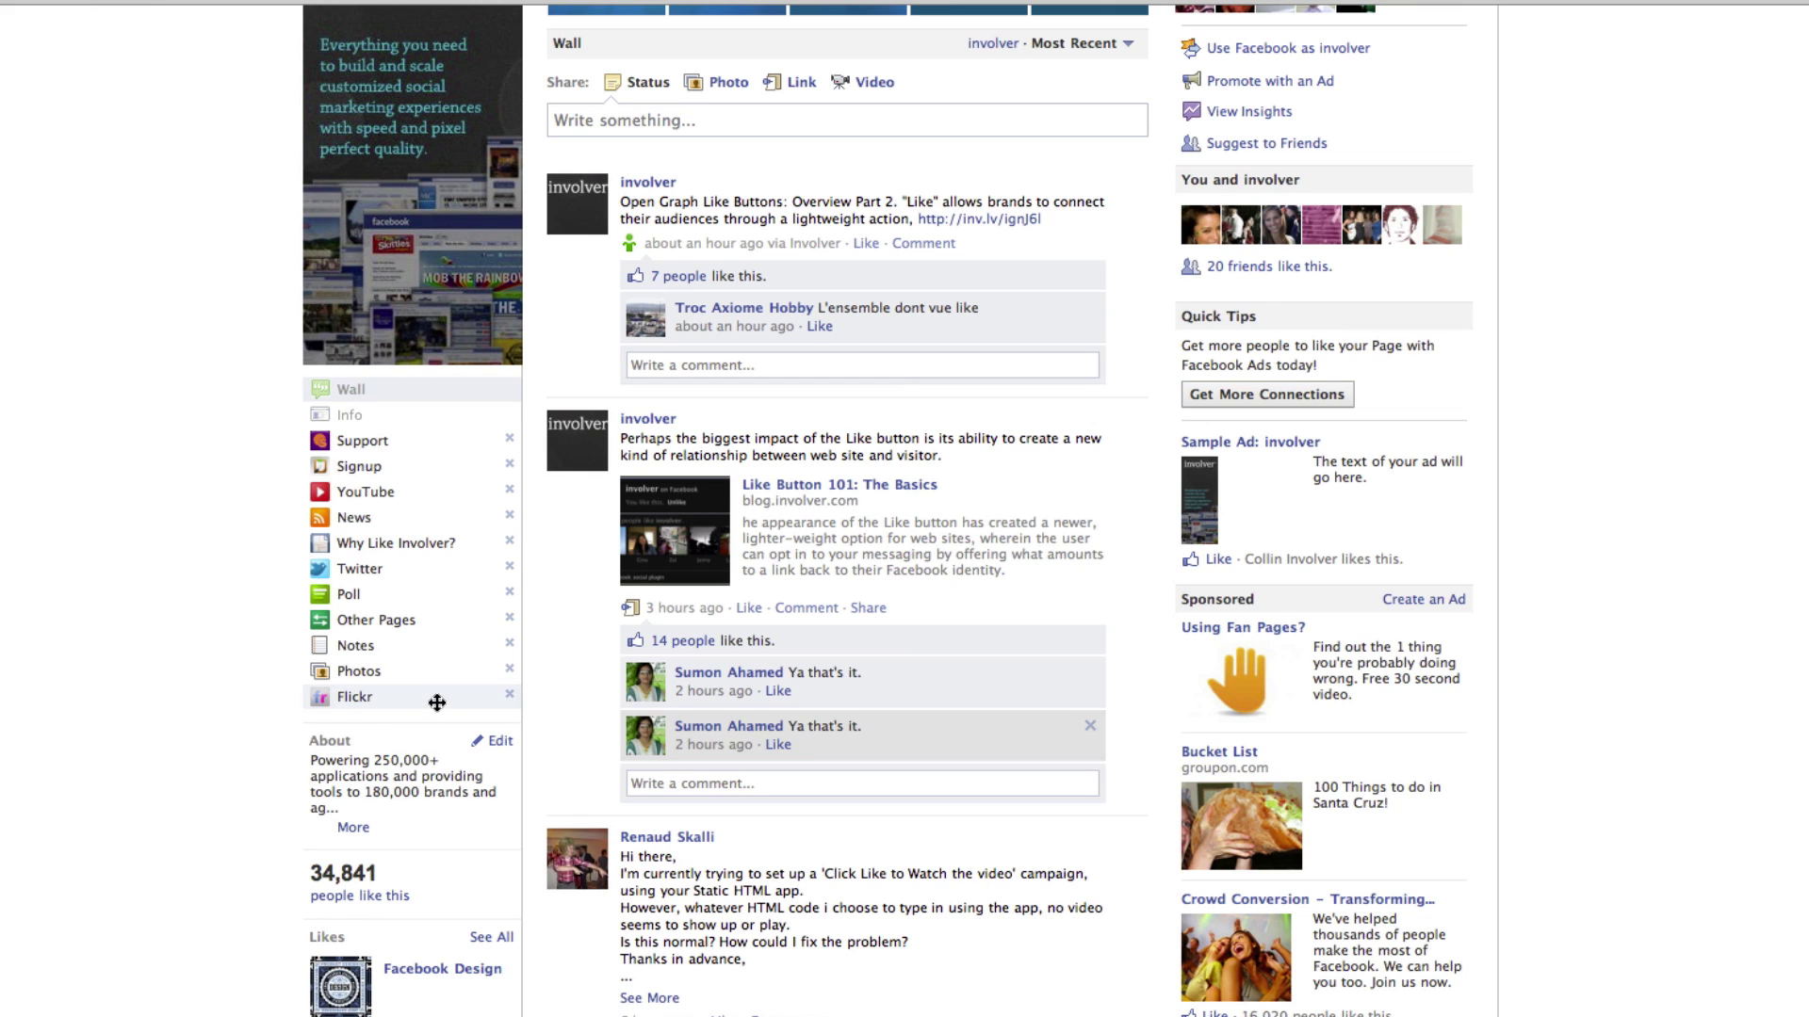
{"action": "left_click_drag", "start_coordinate": [435, 698], "coordinate": [449, 519]}
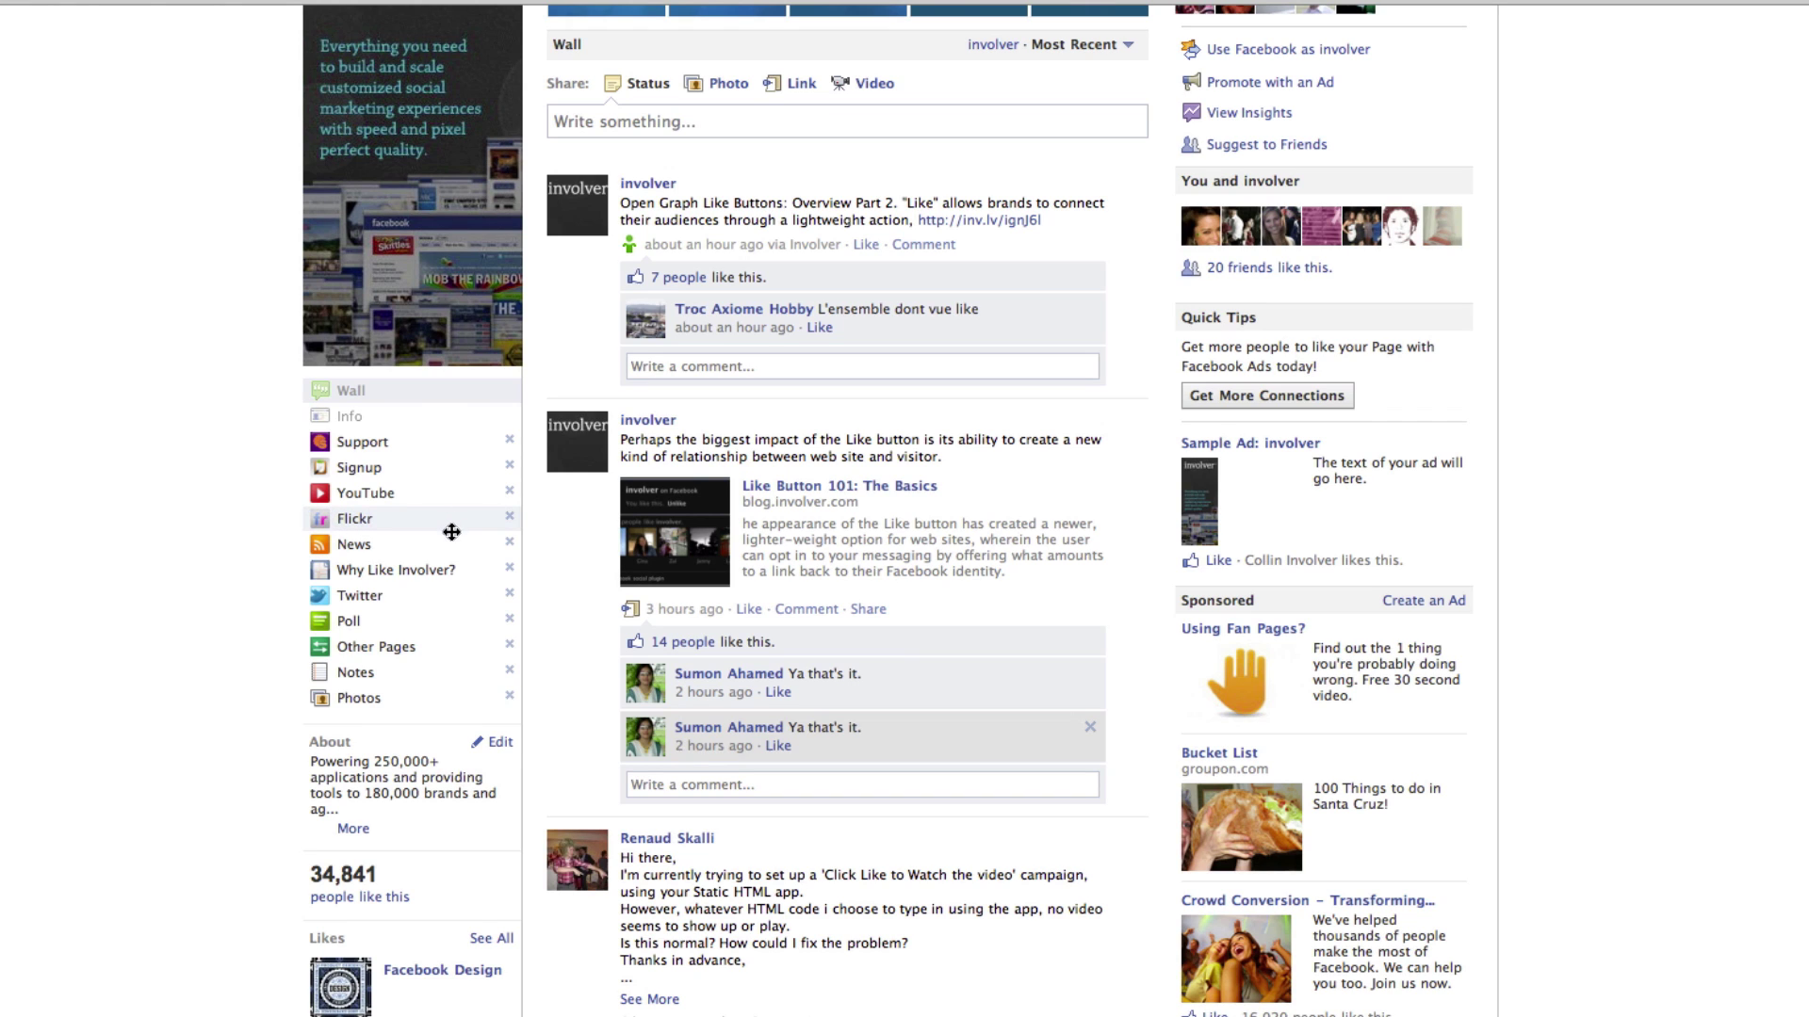
{"action": "left_click_drag", "start_coordinate": [450, 518], "coordinate": [452, 690]}
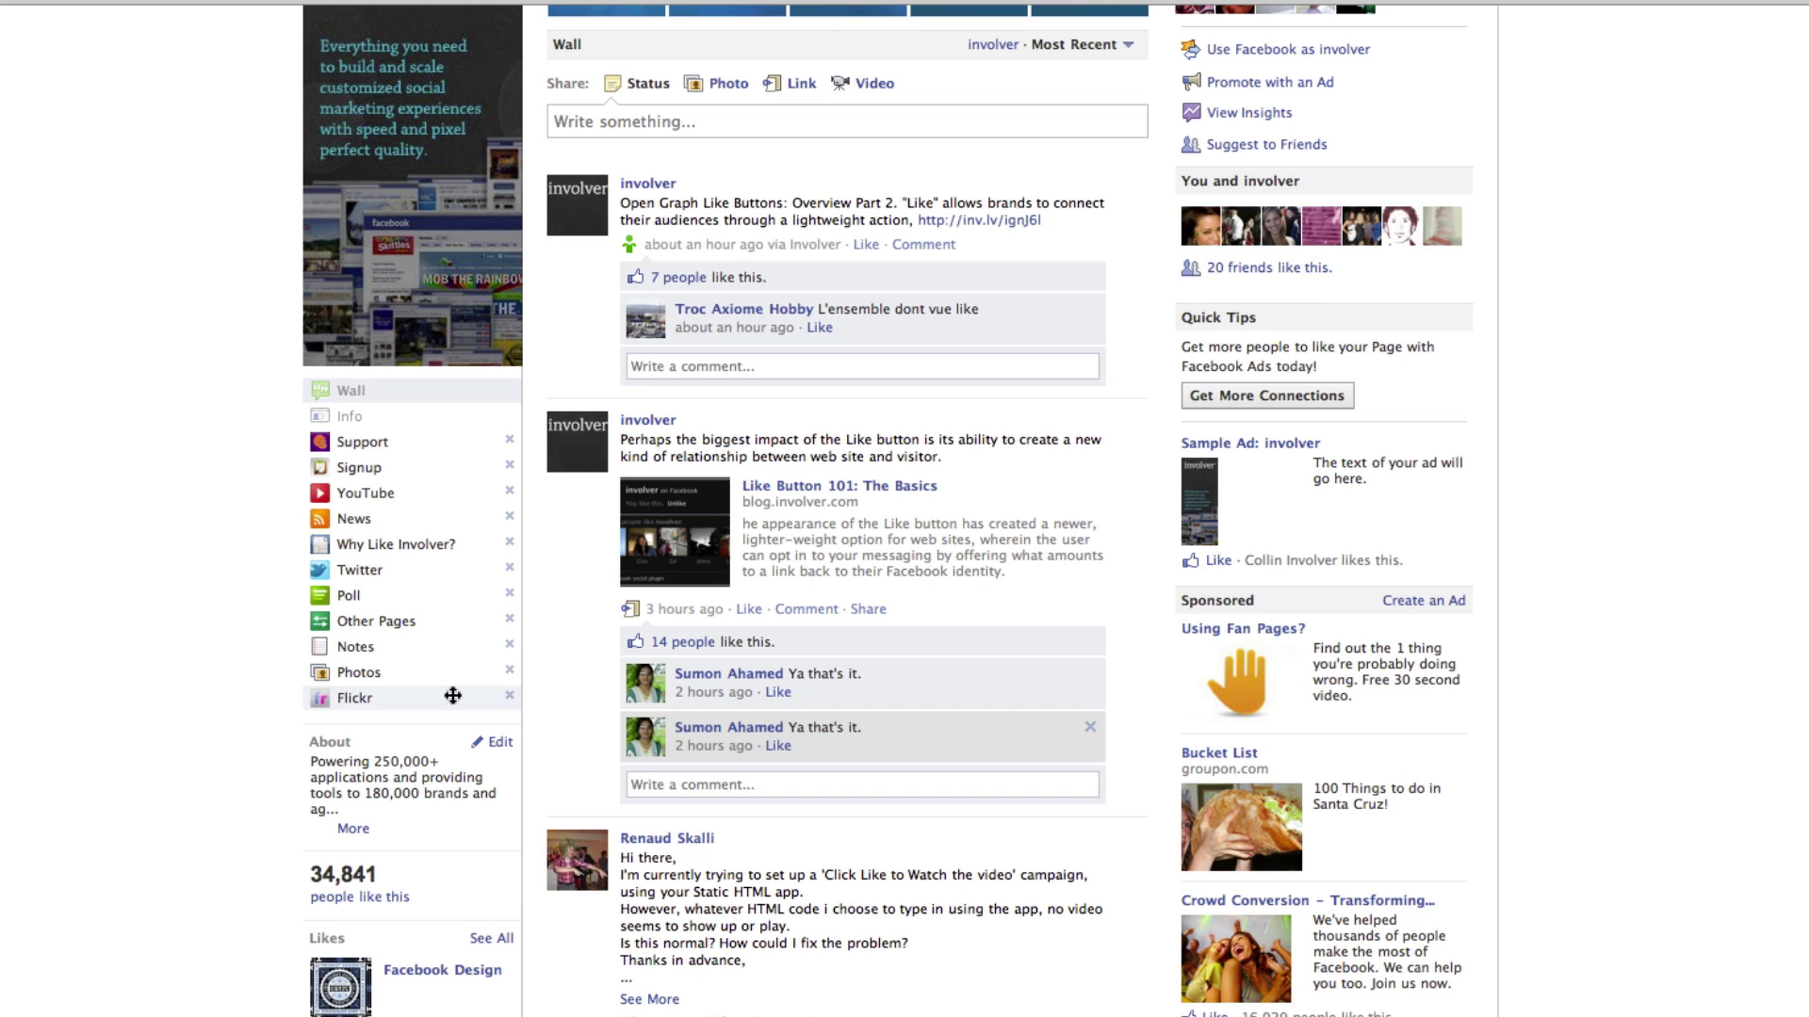
Step: Hide the Flickr tab, then reload to confirm it no longer appears among the tabs
{"action": "left_click", "coordinate": [509, 698]}
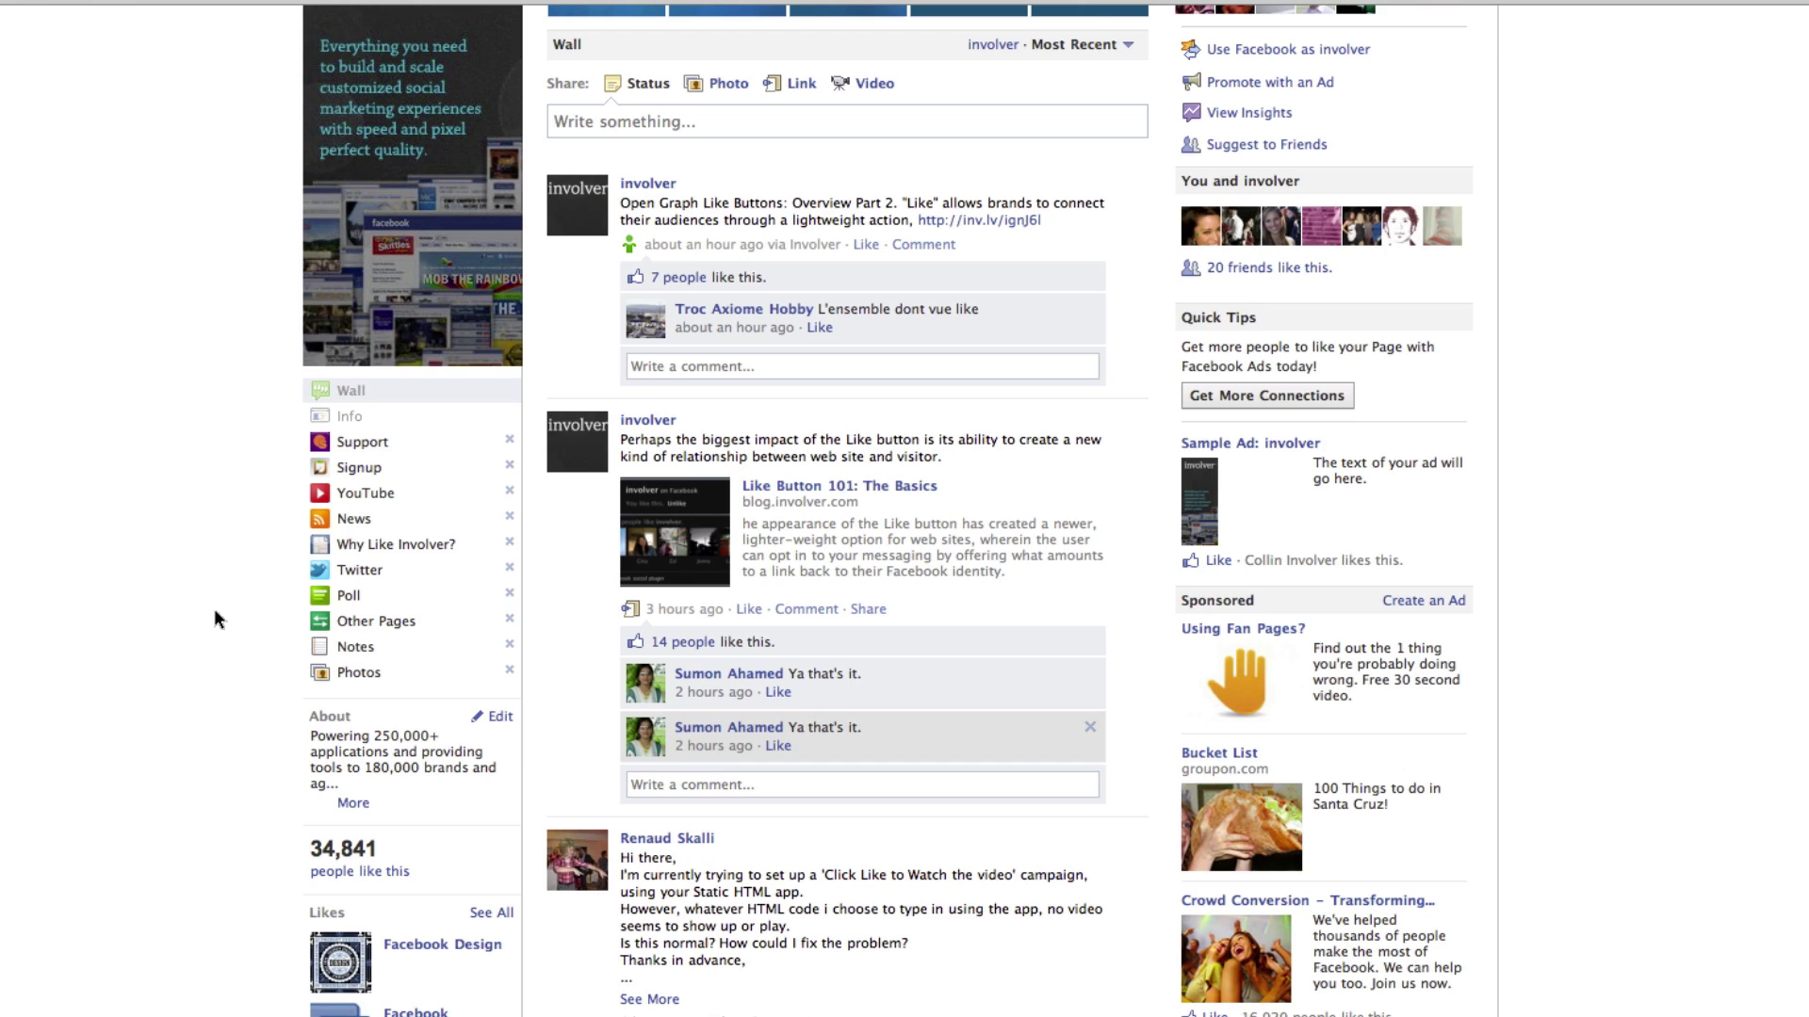
{"action": "key", "text": "F5"}
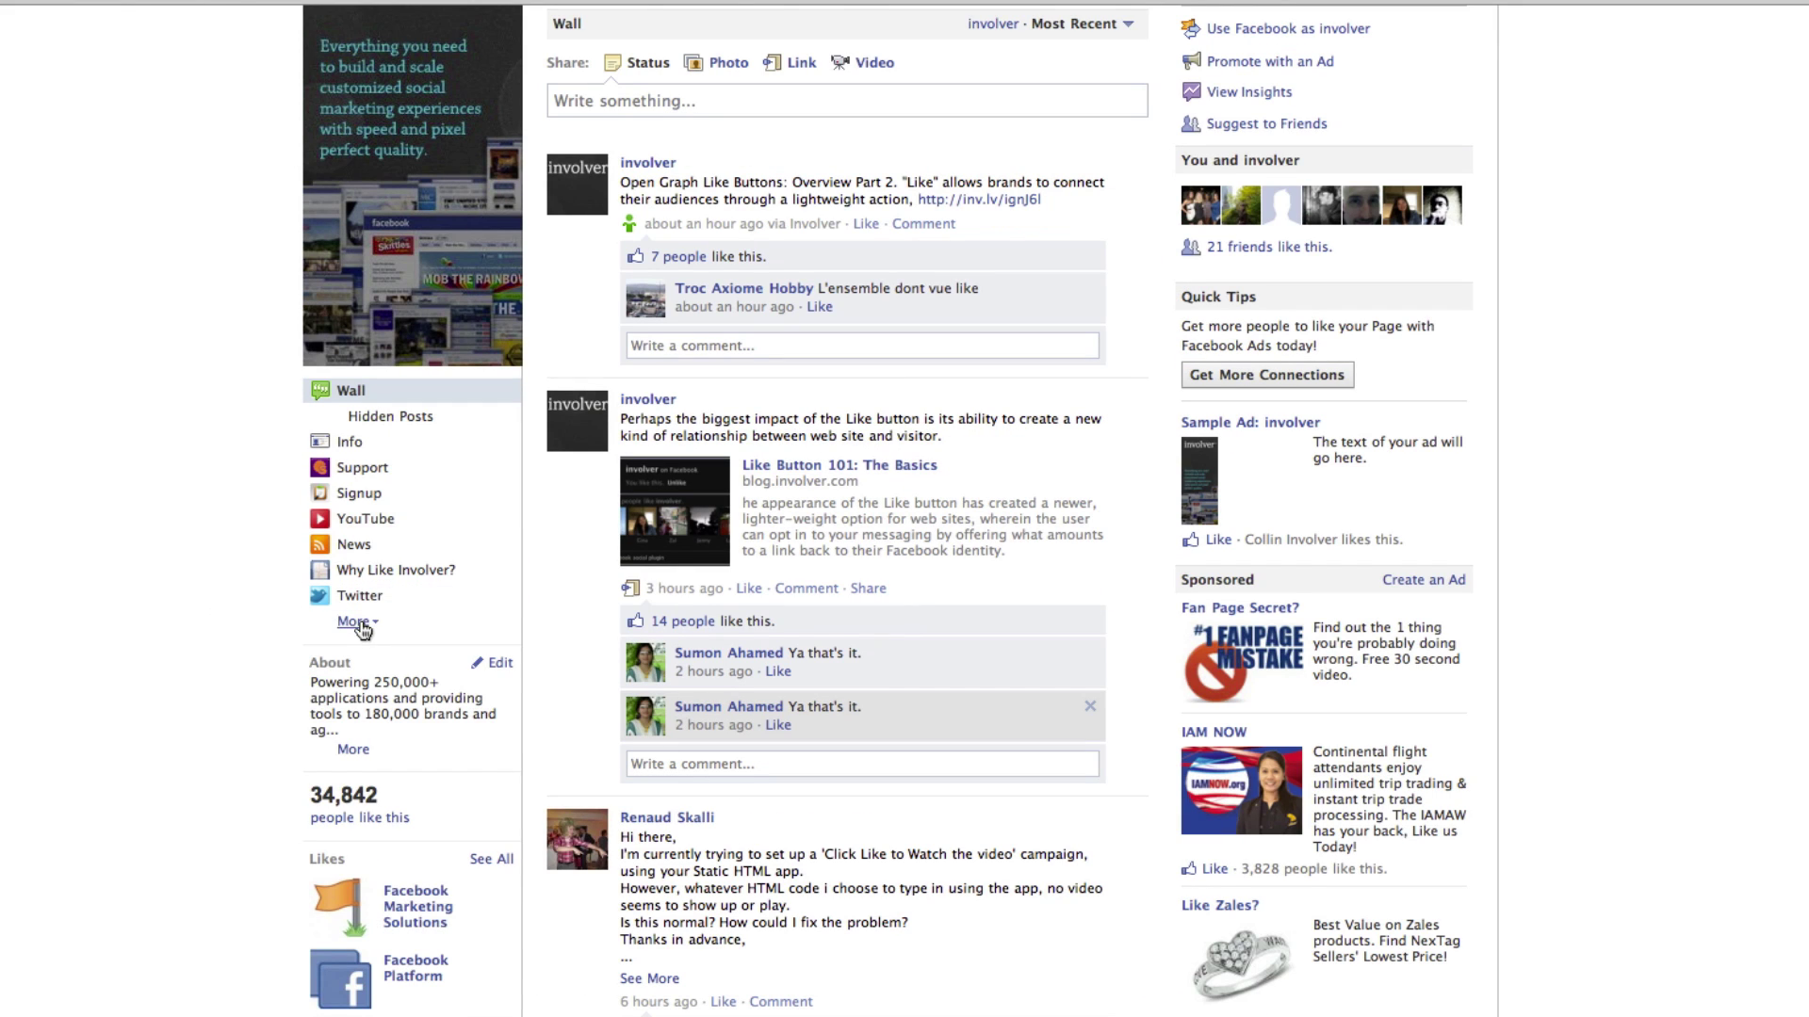
{"action": "left_click", "coordinate": [350, 620]}
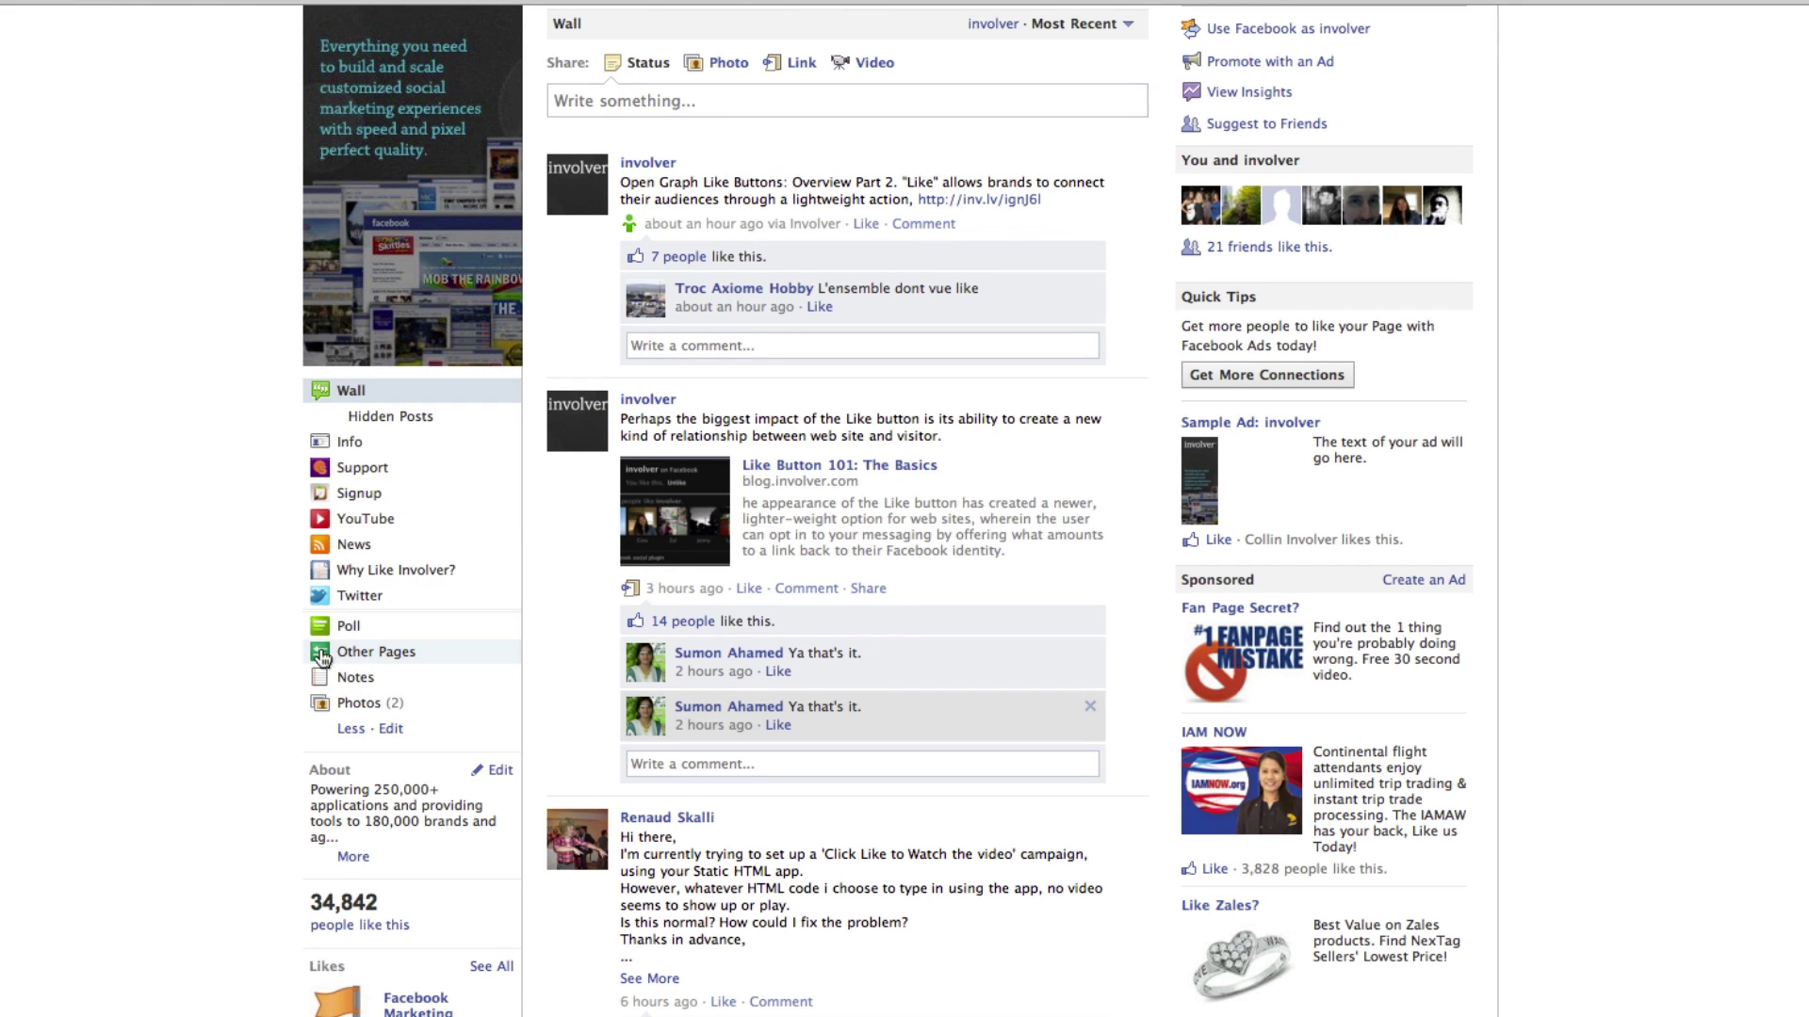
{"action": "scroll", "coordinate": [256, 647], "scroll_direction": "up", "scroll_amount": 3}
{"action": "scroll", "coordinate": [256, 647], "scroll_direction": "up", "scroll_amount": 1}
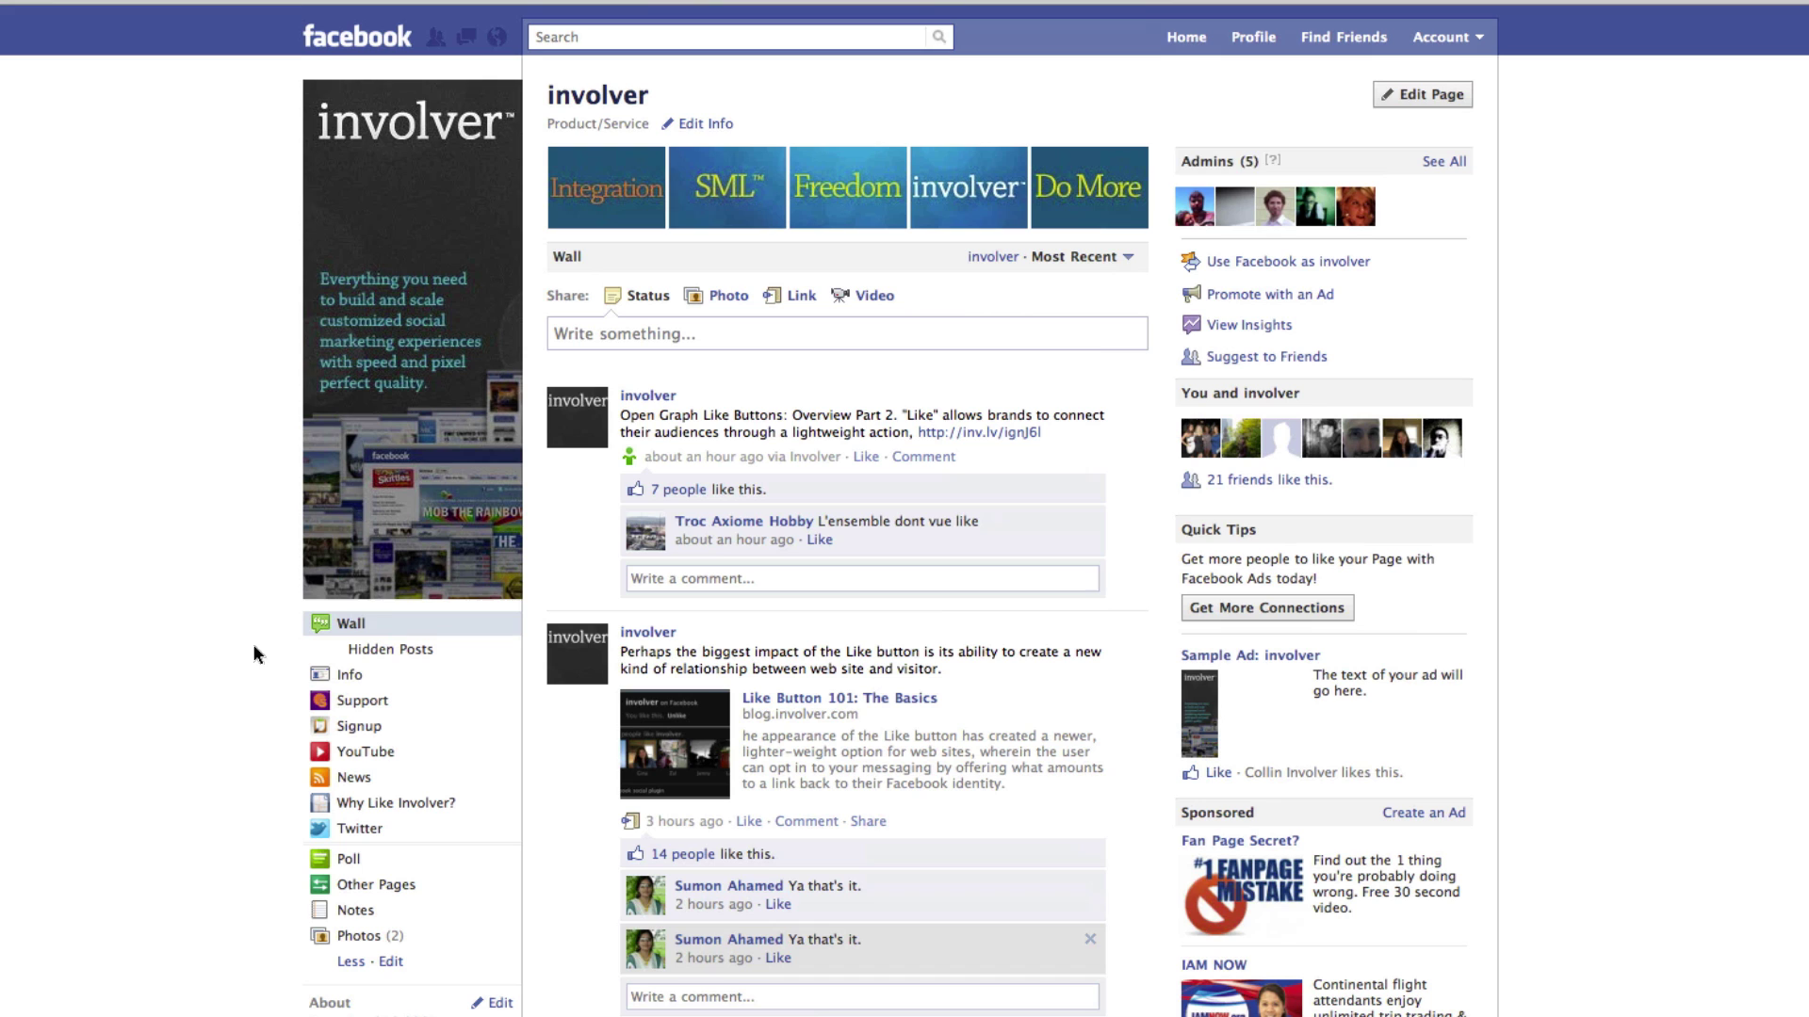
Step: Open the involver page's Apps settings to list its added apps
{"action": "left_click", "coordinate": [1407, 95]}
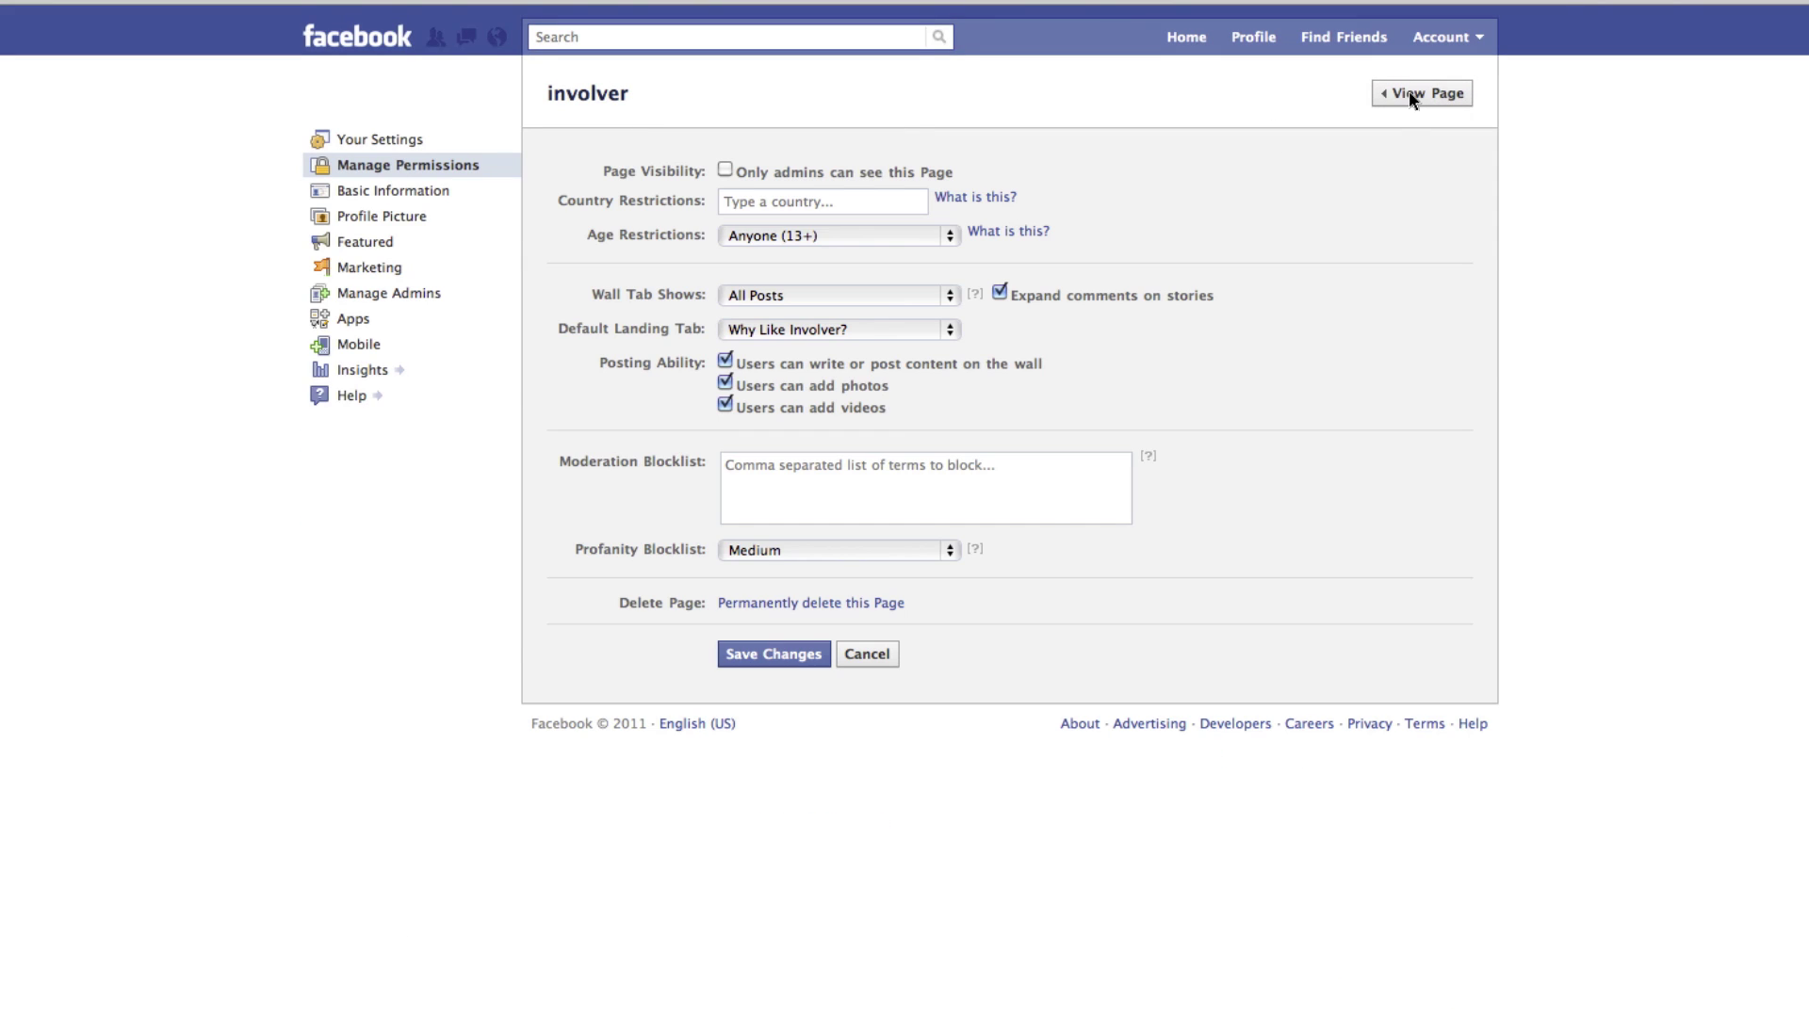
{"action": "left_click", "coordinate": [349, 320]}
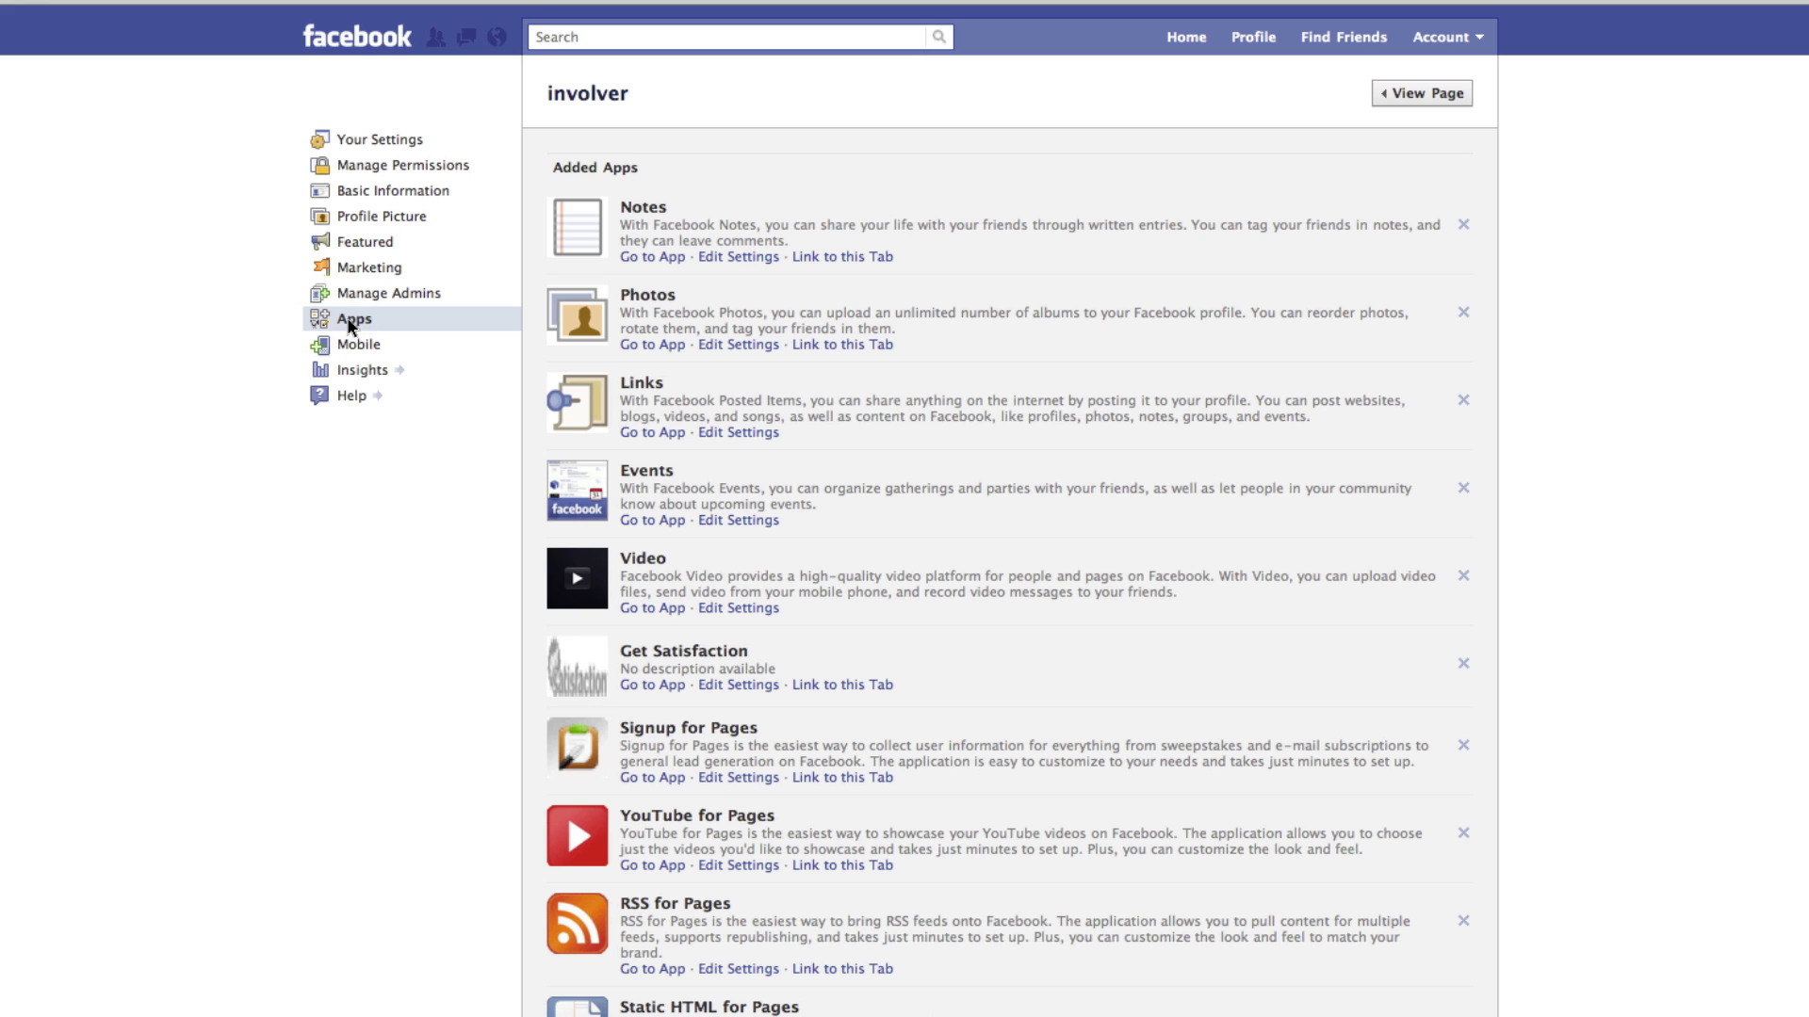
{"action": "scroll", "coordinate": [238, 375], "scroll_direction": "down", "scroll_amount": 10}
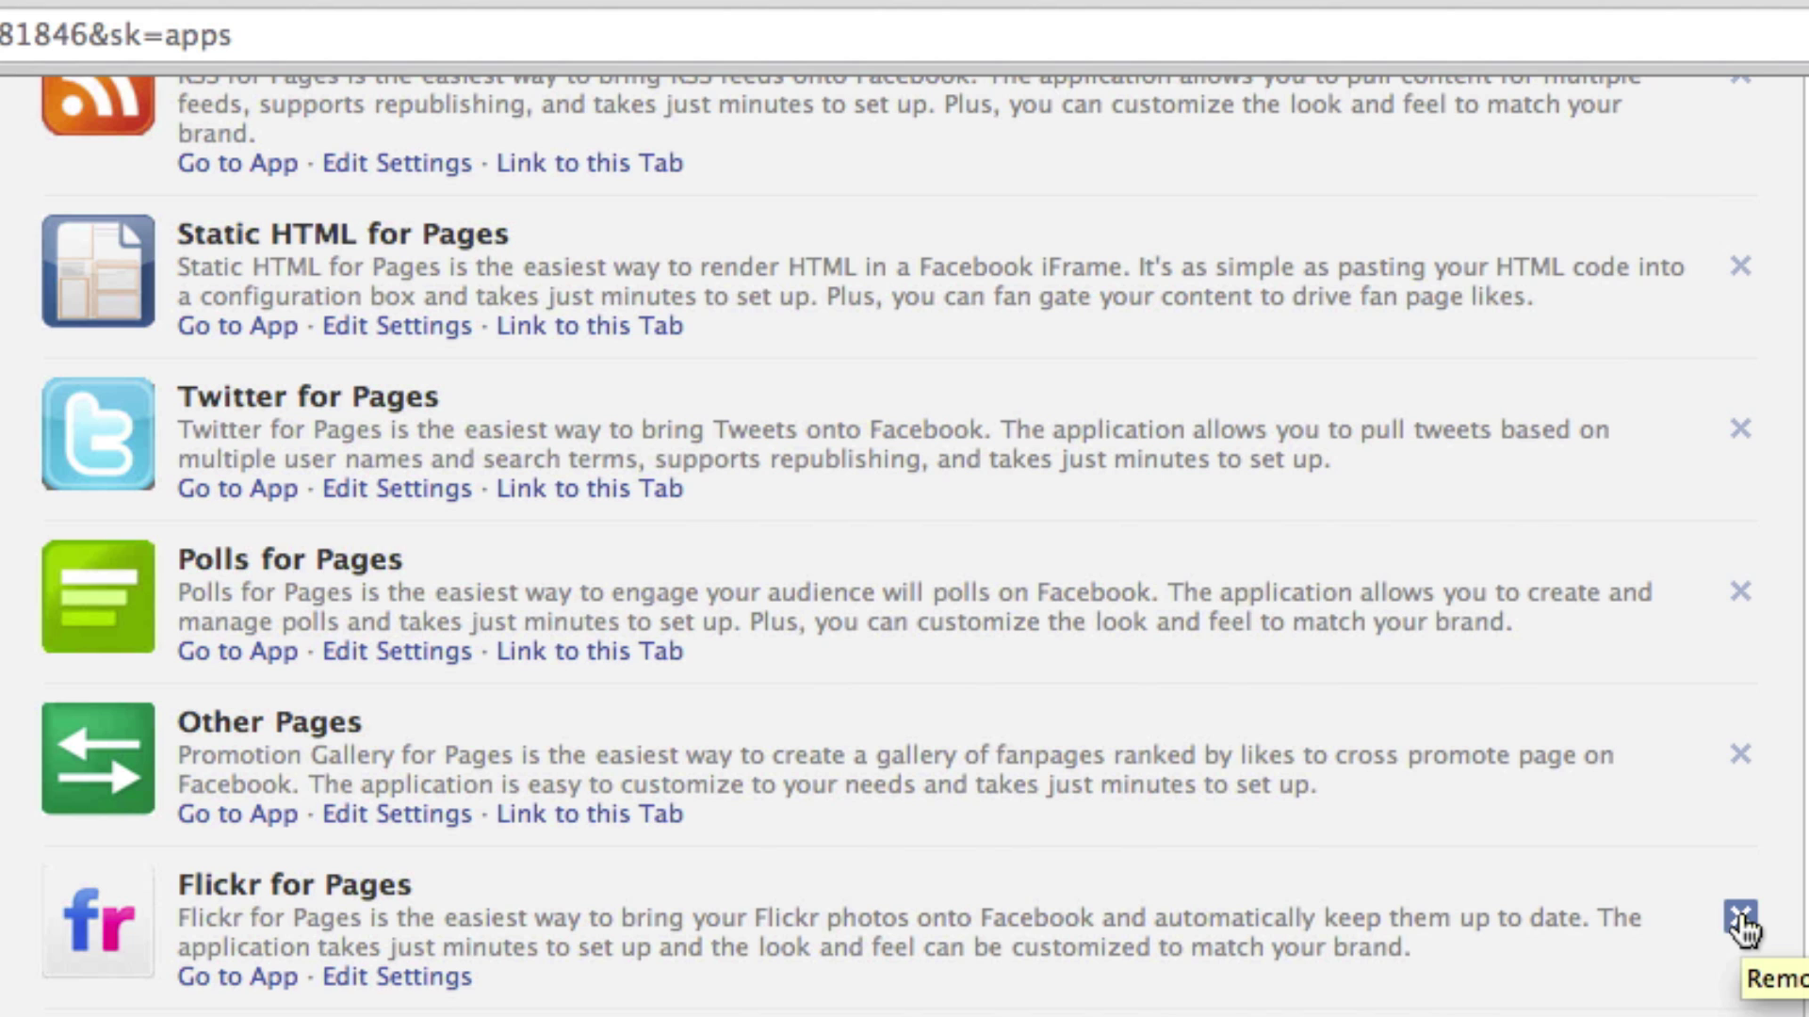
Step: Delete Flickr for Pages from the involver page's apps and confirm the removal
{"action": "left_click", "coordinate": [1741, 923]}
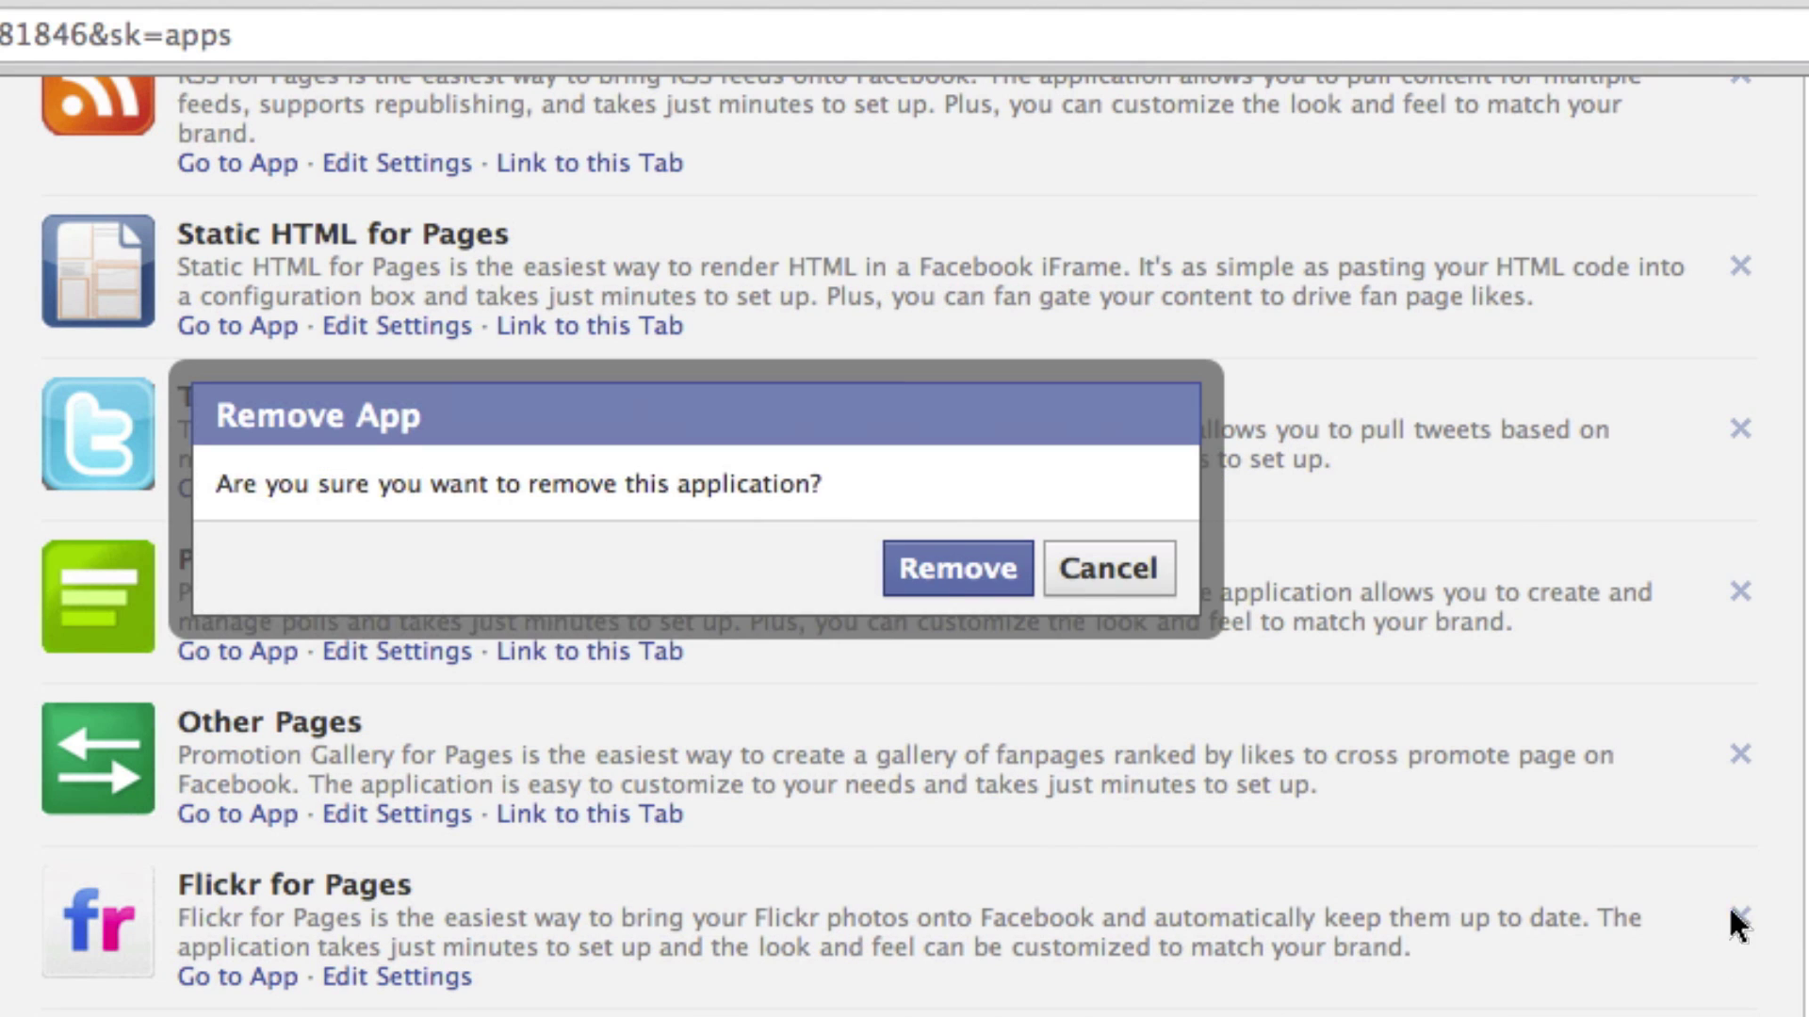
{"action": "left_click", "coordinate": [944, 579]}
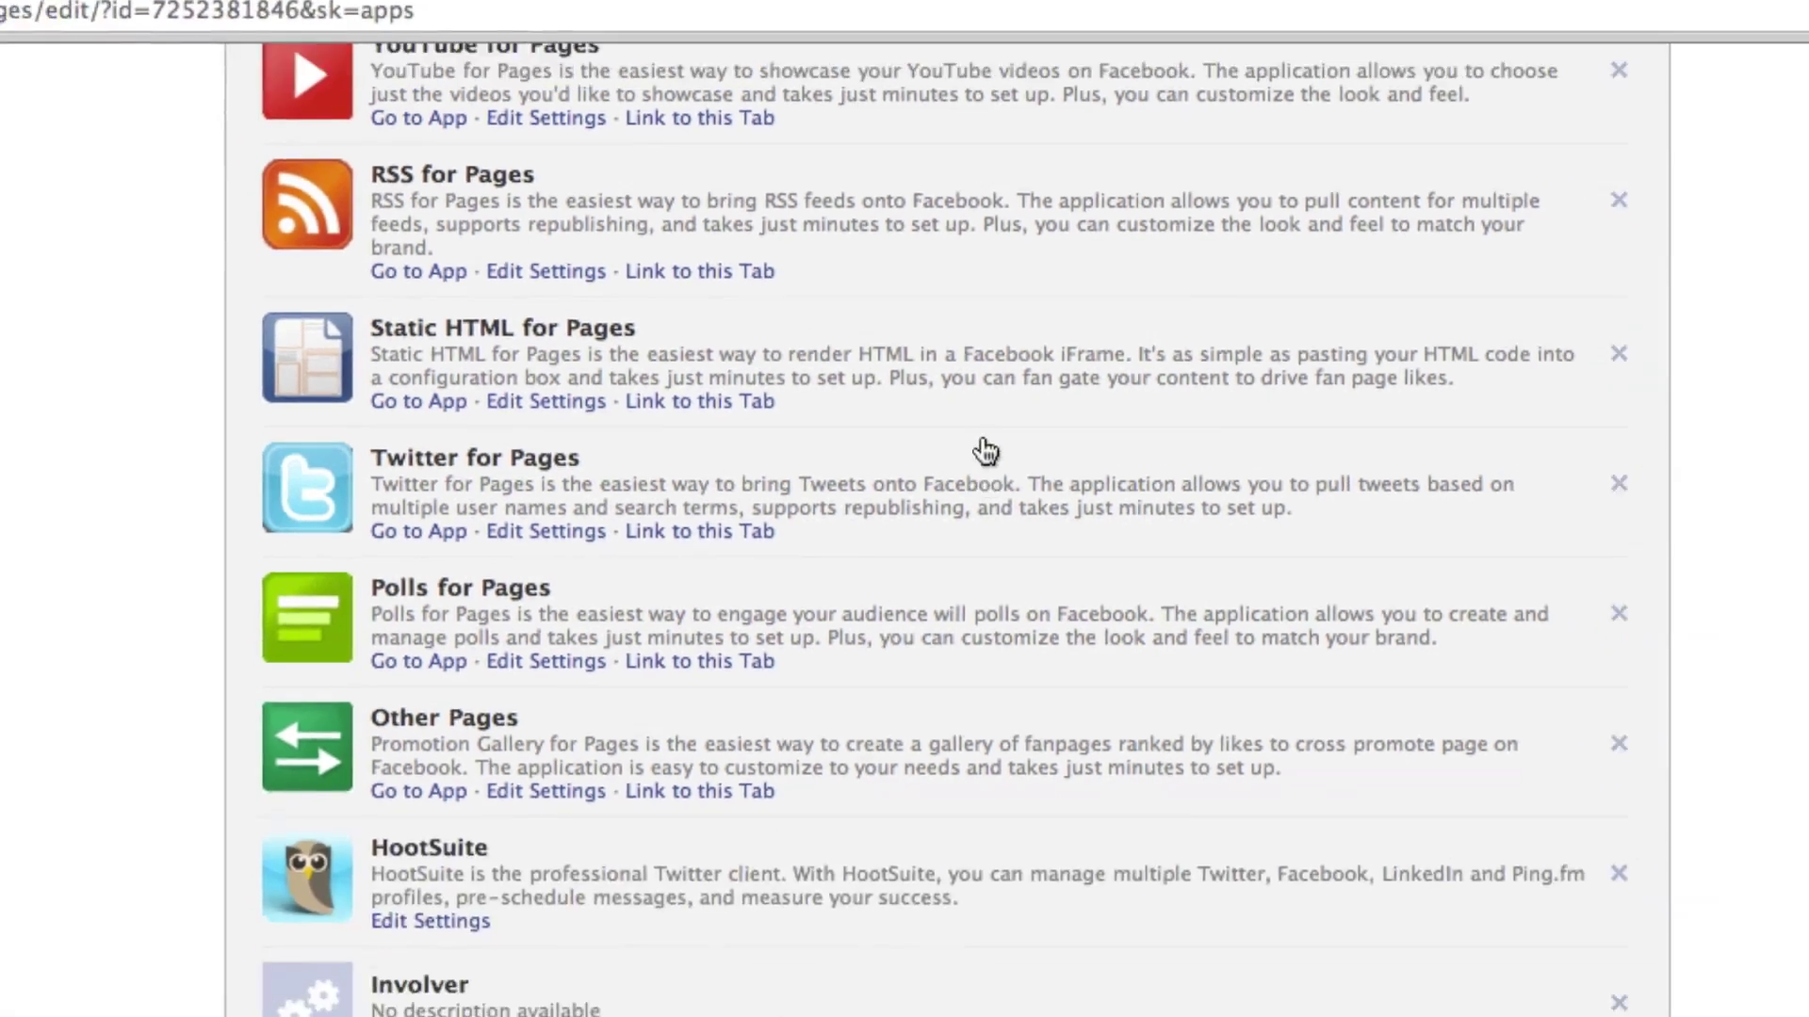
{"action": "scroll", "coordinate": [1034, 283], "scroll_direction": "up", "scroll_amount": 10}
{"action": "scroll", "coordinate": [1032, 284], "scroll_direction": "up", "scroll_amount": 2}
{"action": "scroll", "coordinate": [1035, 280], "scroll_direction": "up", "scroll_amount": 2}
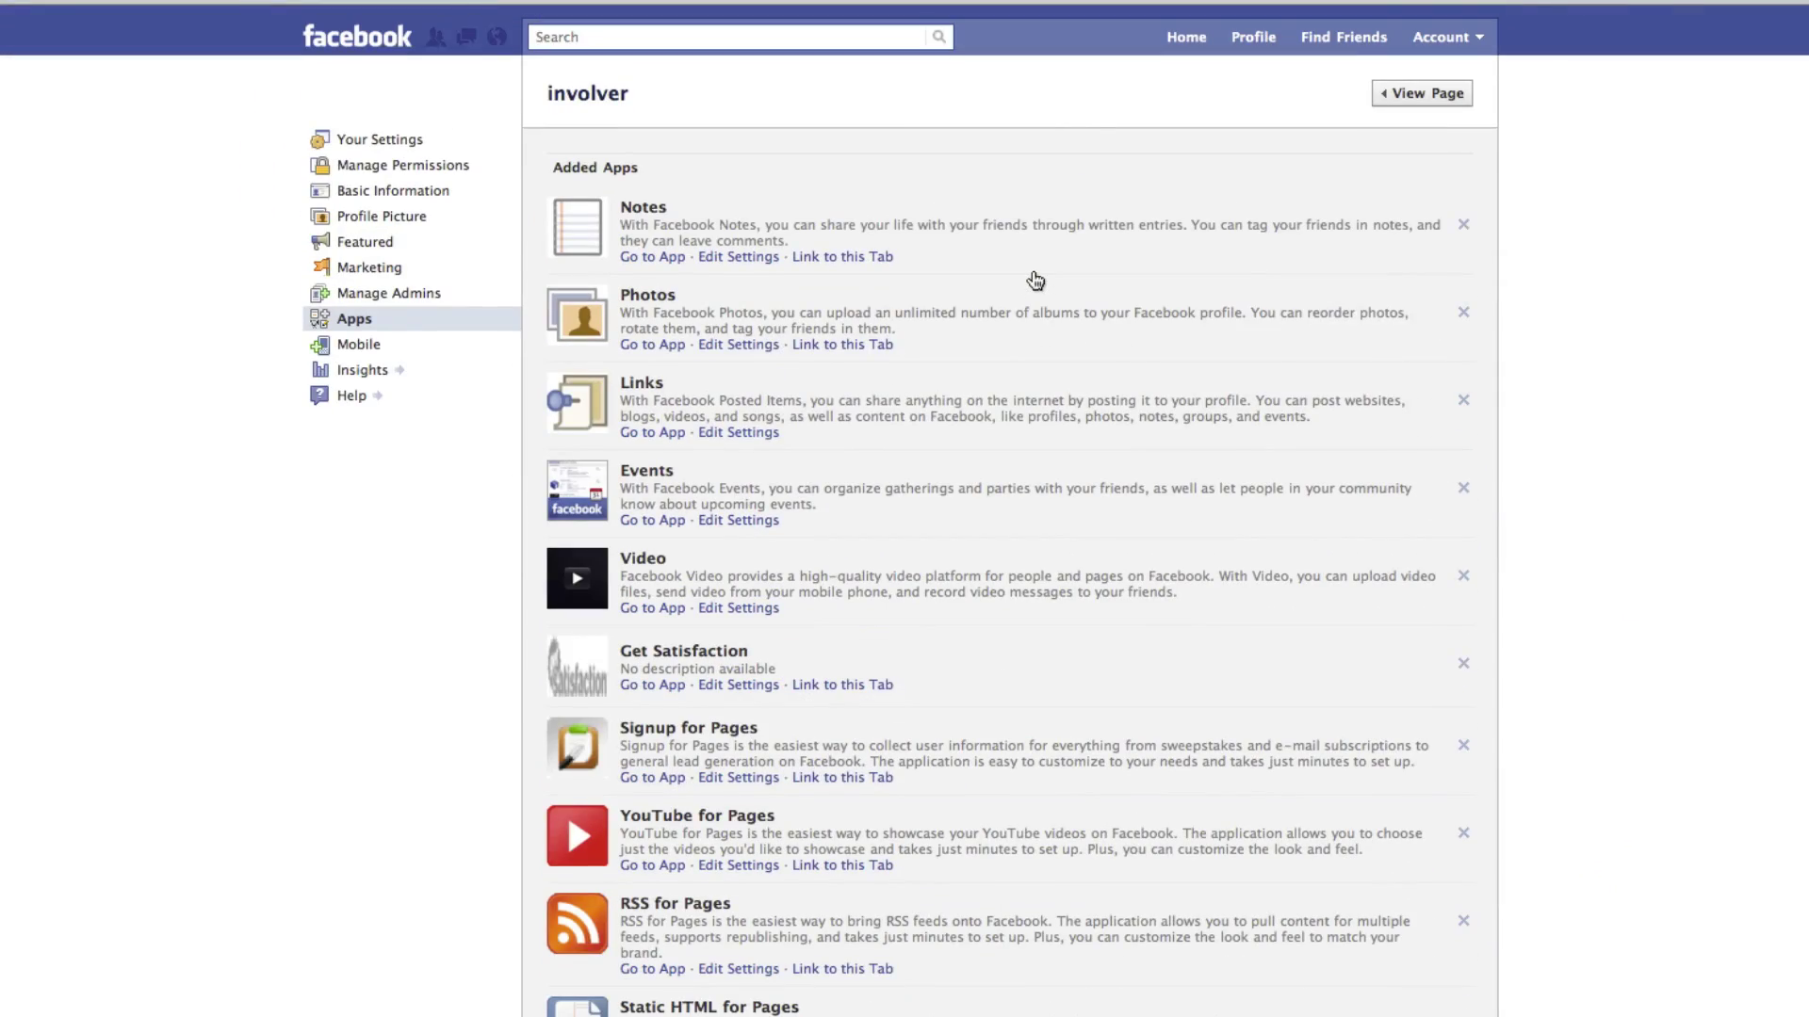